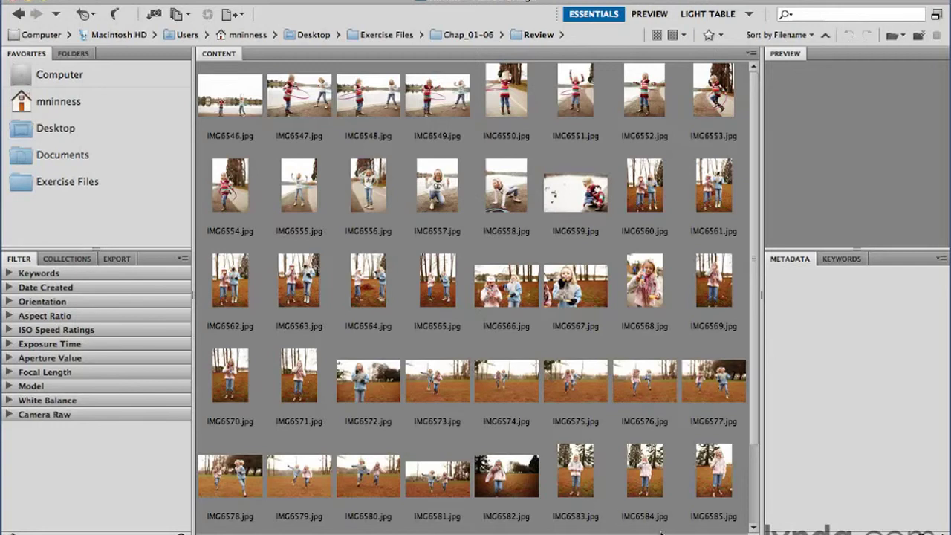
Resize the Review folder thumbnails up and down until about six fit per row.
{"action": "key", "text": "super+plus"}
{"action": "key", "text": "super+plus"}
{"action": "key", "text": "super+plus"}
{"action": "key", "text": "super+plus"}
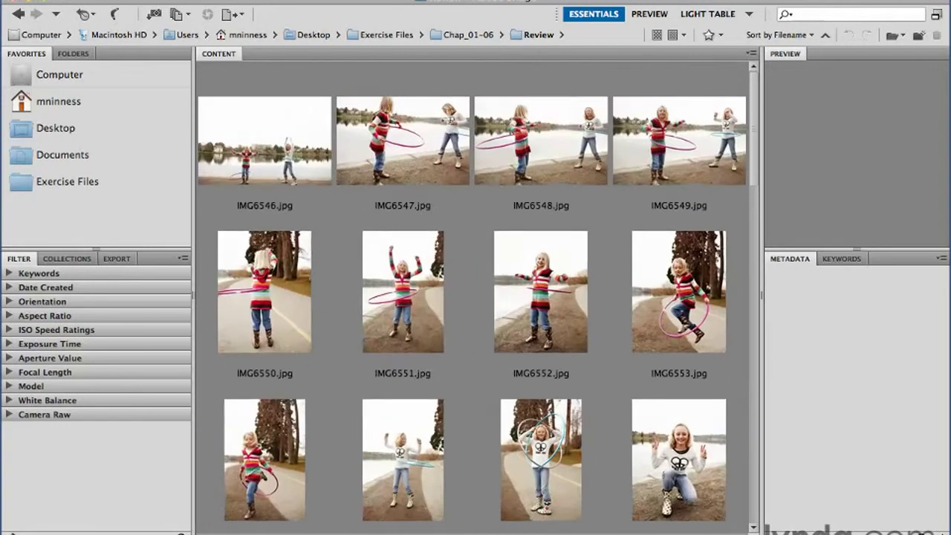
{"action": "key", "text": "super+minus"}
{"action": "key", "text": "super+minus"}
{"action": "key", "text": "super+minus"}
{"action": "key", "text": "super+plus"}
{"action": "key", "text": "super+plus"}
{"action": "key", "text": "super+plus"}
{"action": "key", "text": "super+minus"}
{"action": "key", "text": "super+minus"}
{"action": "key", "text": "super+plus"}
{"action": "key", "text": "super+minus"}
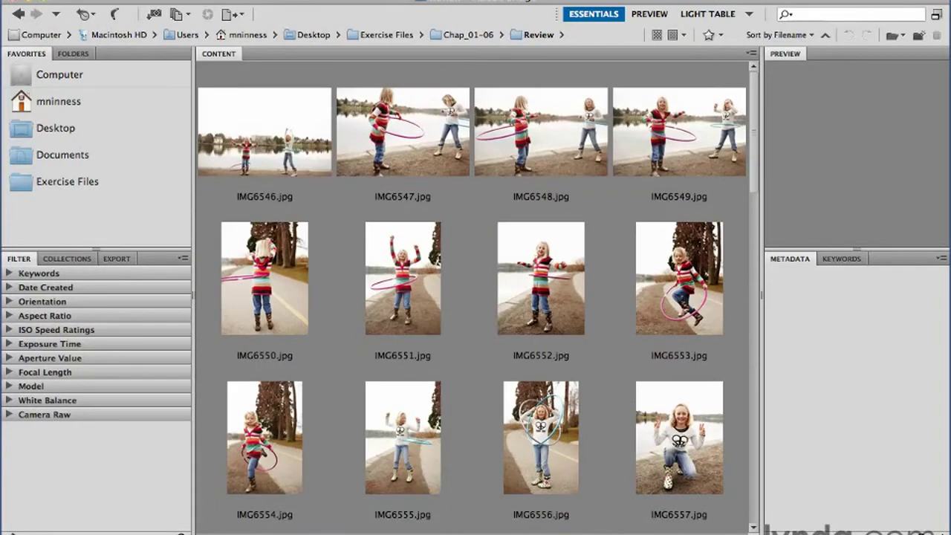
{"action": "key", "text": "super+minus"}
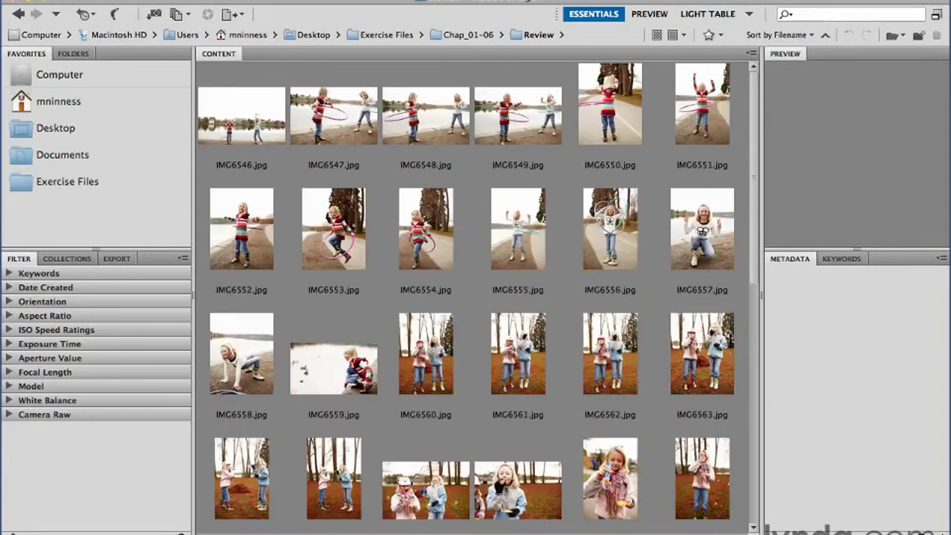
{"action": "key", "text": "super+plus"}
{"action": "key", "text": "super+plus"}
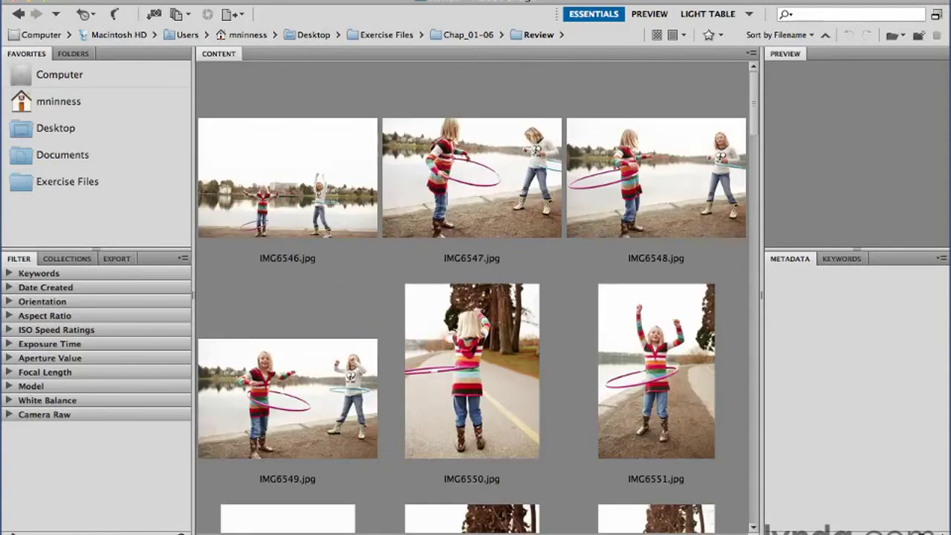
{"action": "key", "text": "super+minus"}
{"action": "key", "text": "super+minus"}
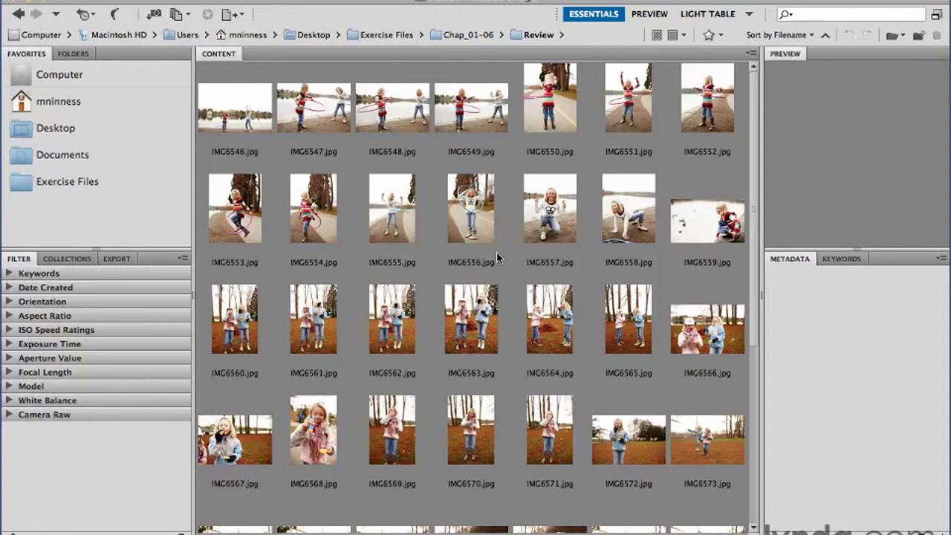
{"action": "key", "text": "super+equal"}
{"action": "key", "text": "super+equal"}
{"action": "key", "text": "super+equal"}
{"action": "key", "text": "super+minus"}
{"action": "key", "text": "super+minus"}
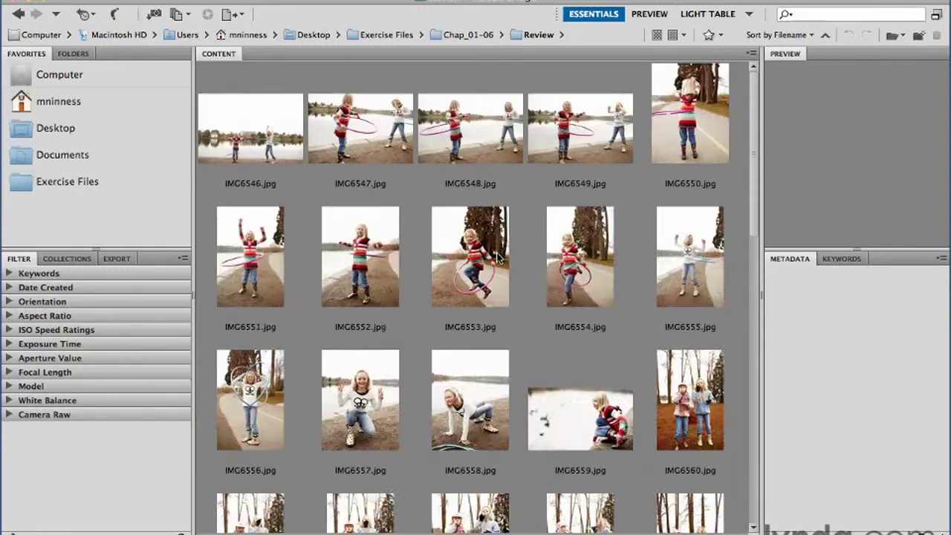
{"action": "key", "text": "super+equal"}
{"action": "key", "text": "super+minus"}
{"action": "key", "text": "super+equal"}
{"action": "key", "text": "super+minus"}
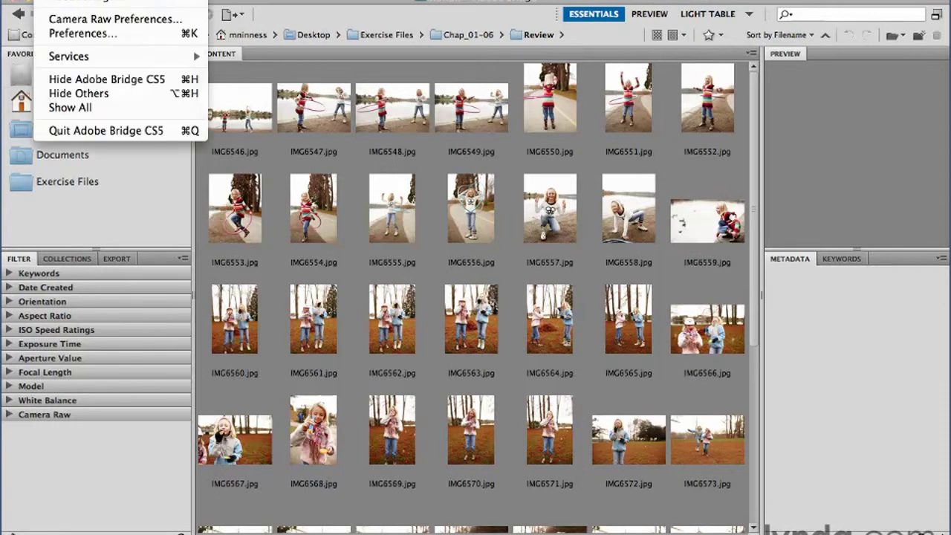
In Thumbnails preferences, show Size and Dimensions lines, keeping Date Created, and apply.
{"action": "left_click", "coordinate": [88, 38]}
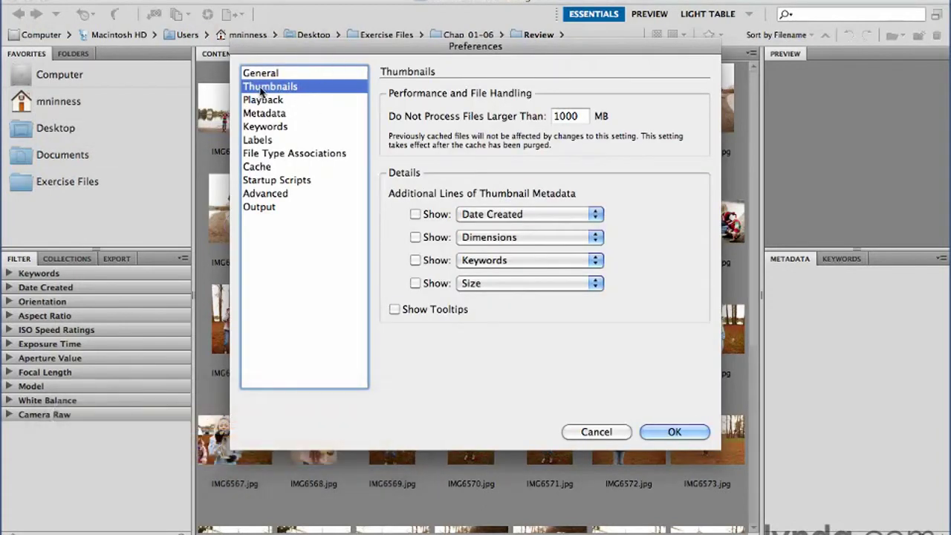
{"action": "left_click", "coordinate": [415, 284]}
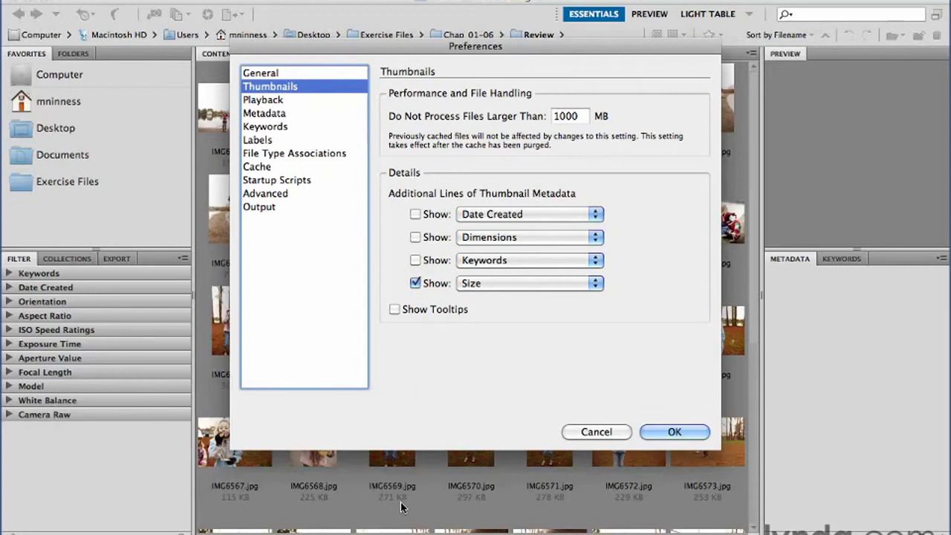
{"action": "left_click", "coordinate": [416, 237]}
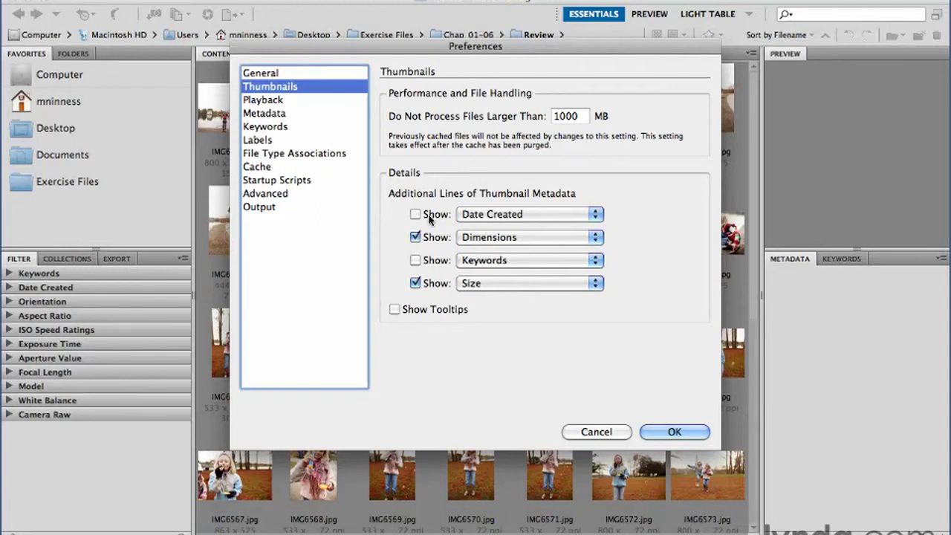
{"action": "left_click", "coordinate": [531, 214]}
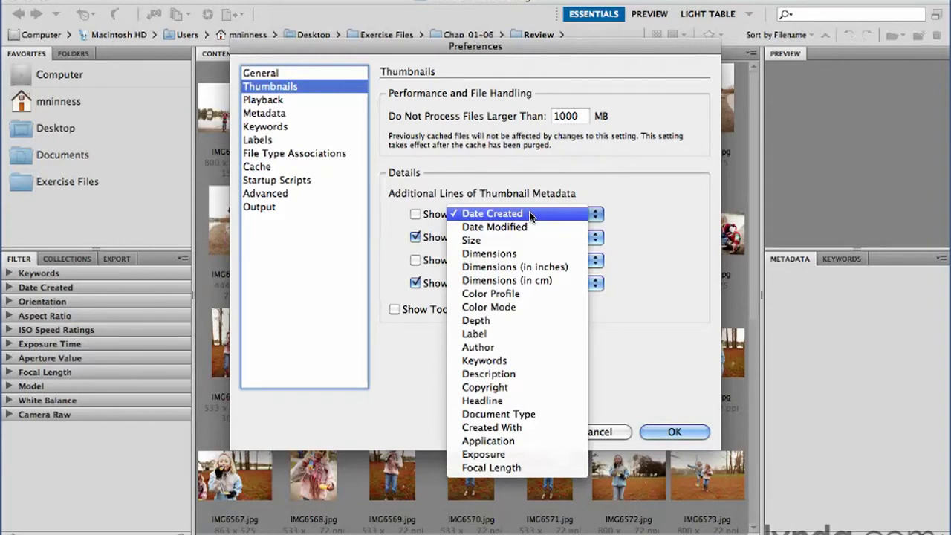
{"action": "left_click", "coordinate": [535, 192]}
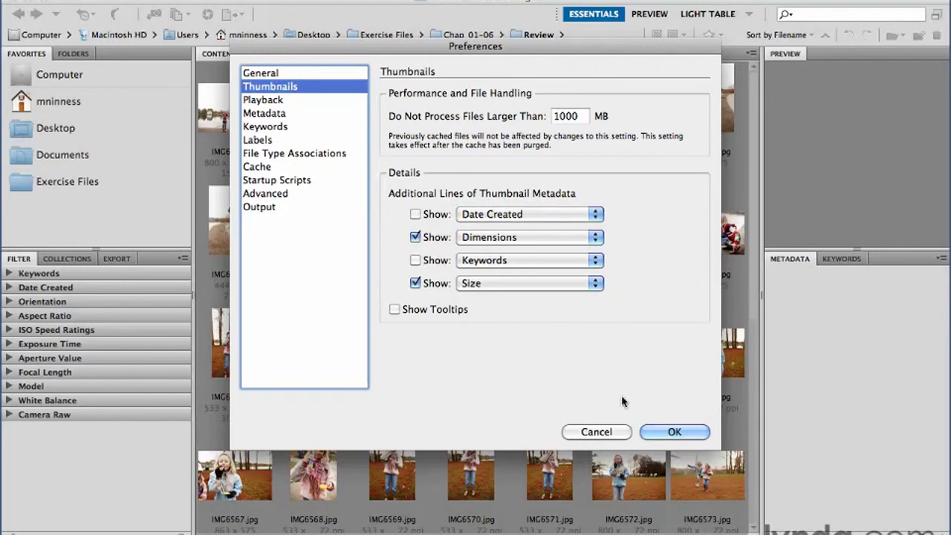
{"action": "left_click", "coordinate": [681, 434]}
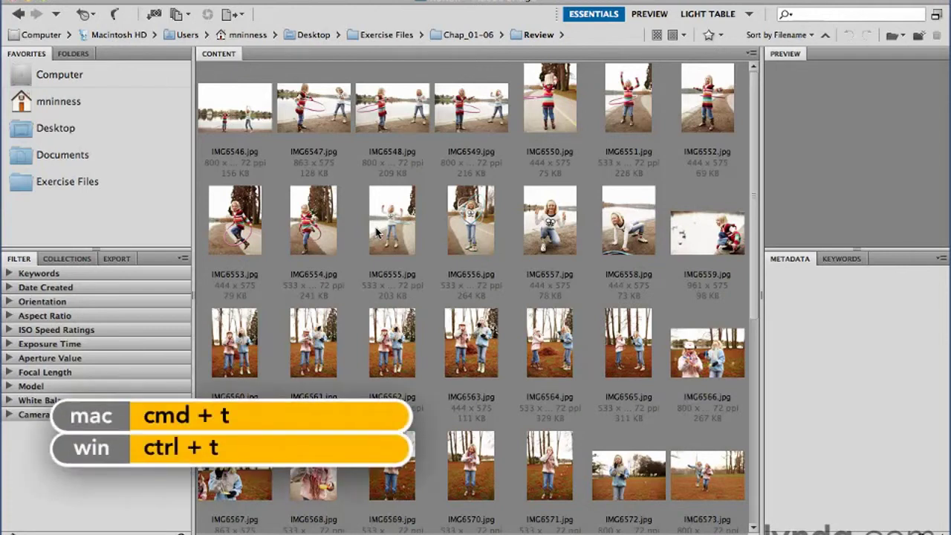
Toggle thumbnail captions off, on, and off again with Cmd+T, leaving bare thumbnails.
{"action": "key", "text": "super+t"}
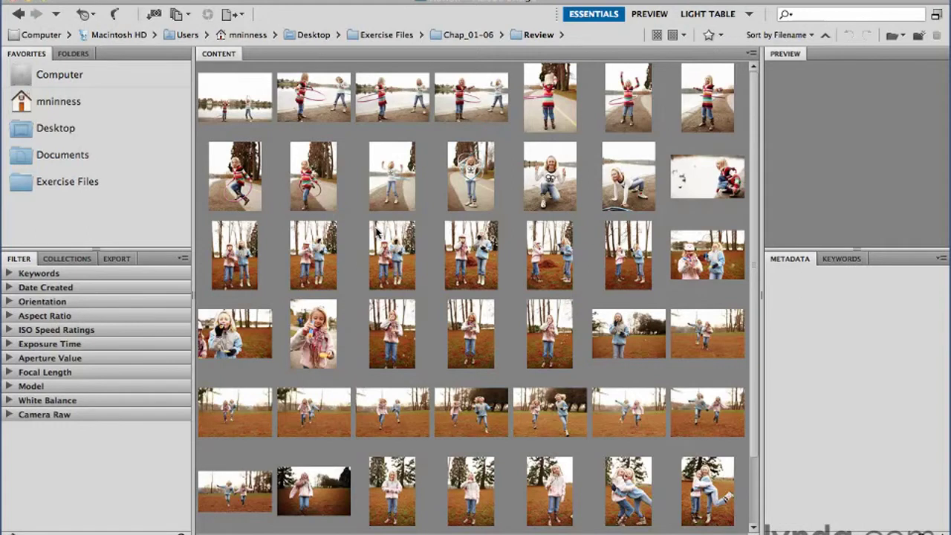
{"action": "key", "text": "super+t"}
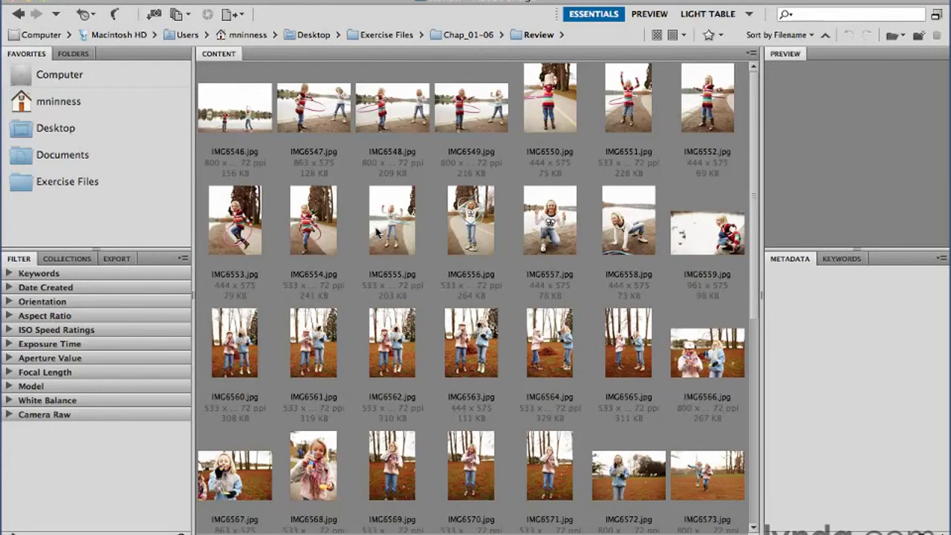
{"action": "key", "text": "super+t"}
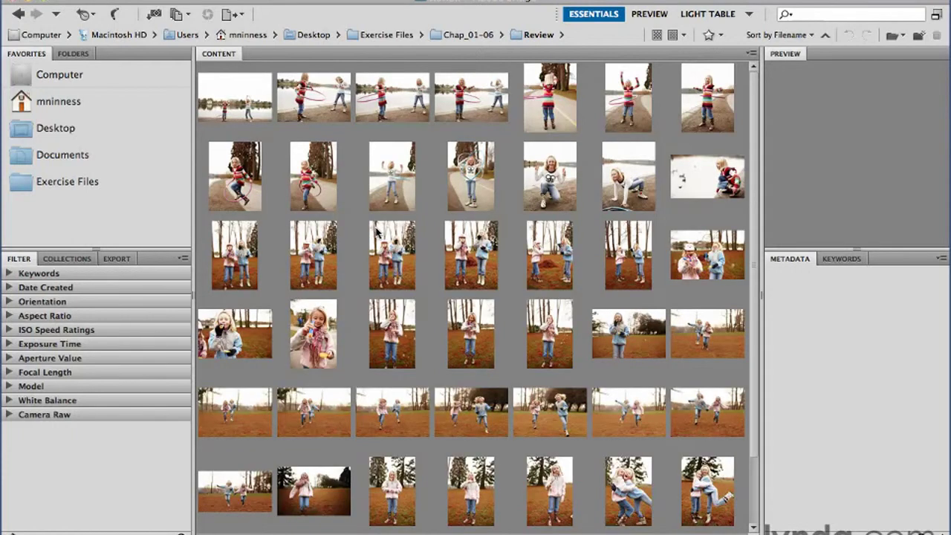
Enable Show Tooltips in Thumbnails preferences so info tooltips appear over thumbnails.
{"action": "left_click", "coordinate": [82, 0]}
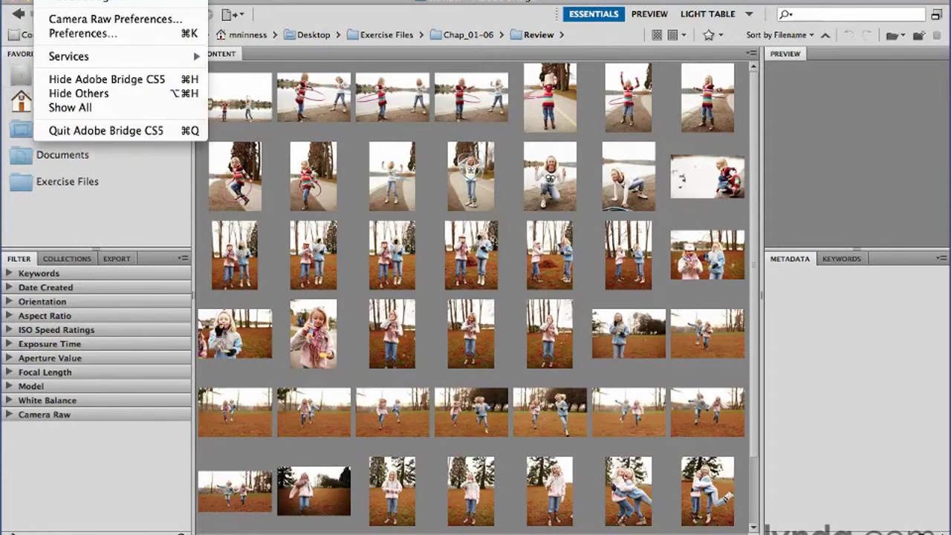
{"action": "left_click", "coordinate": [116, 38]}
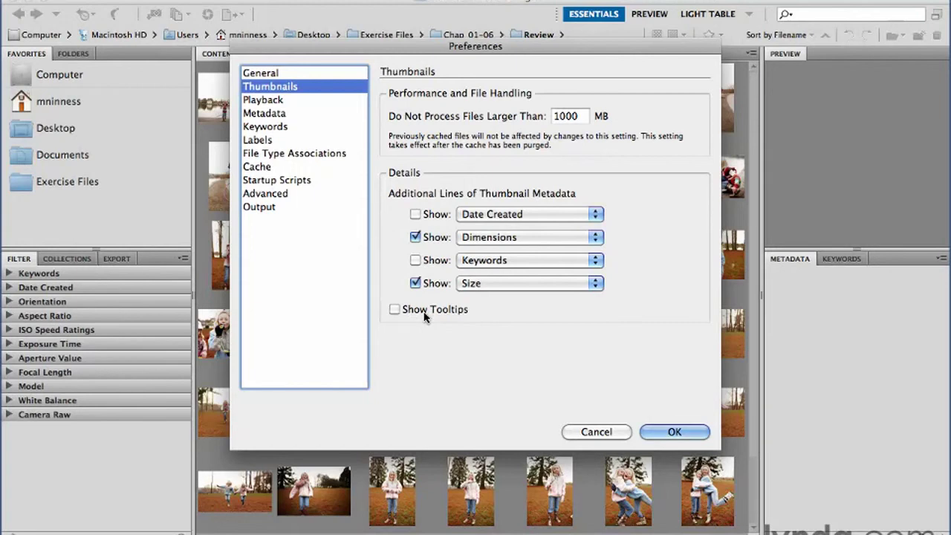
{"action": "left_click", "coordinate": [394, 309]}
{"action": "left_click", "coordinate": [681, 431]}
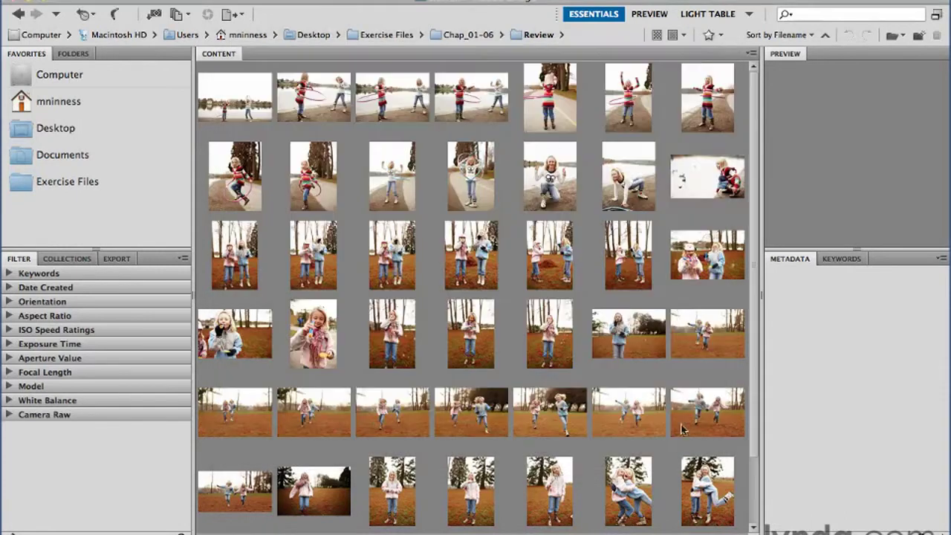
{"action": "mouse_move", "coordinate": [381, 191]}
{"action": "mouse_move", "coordinate": [471, 311]}
{"action": "mouse_move", "coordinate": [407, 273]}
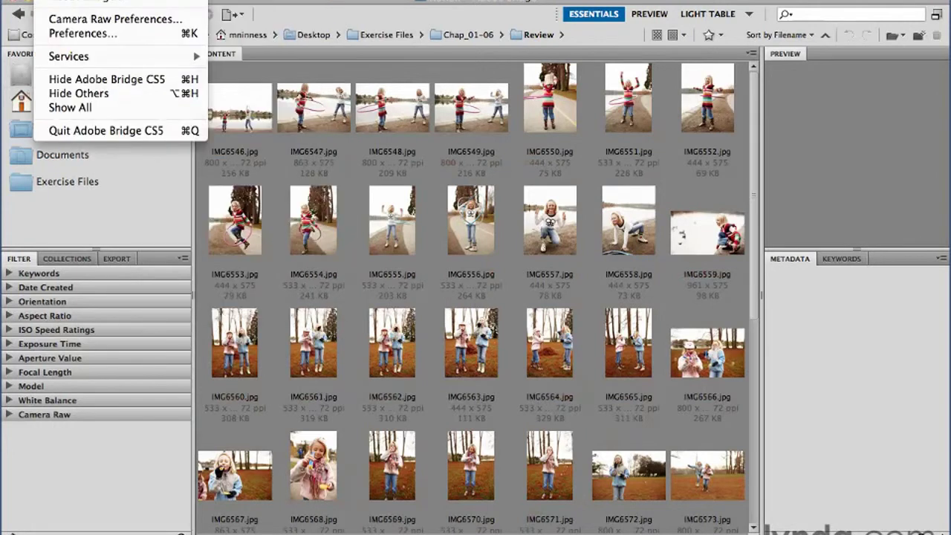
In Thumbnails preferences, uncheck Size, Dimensions and Show Tooltips.
{"action": "left_click", "coordinate": [111, 33]}
{"action": "left_click", "coordinate": [429, 287]}
{"action": "left_click", "coordinate": [427, 238]}
{"action": "left_click", "coordinate": [396, 310]}
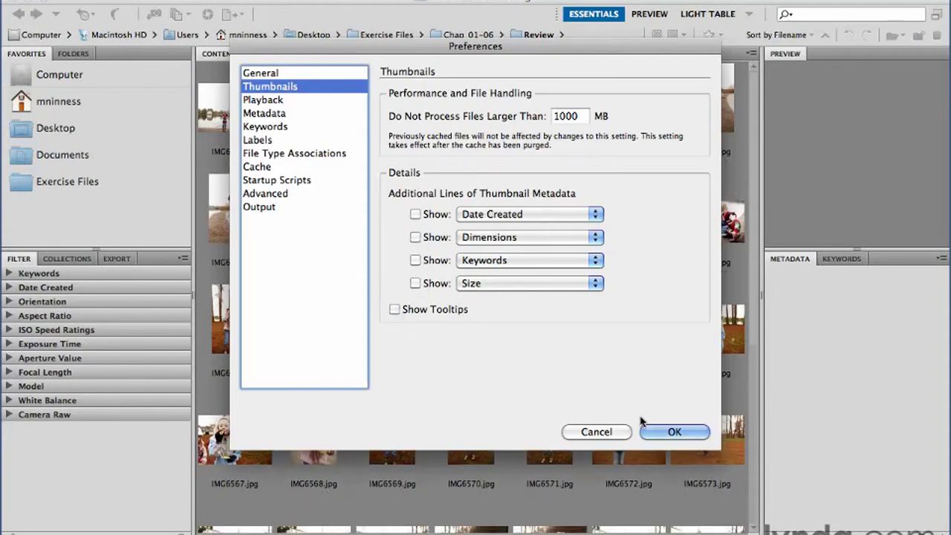